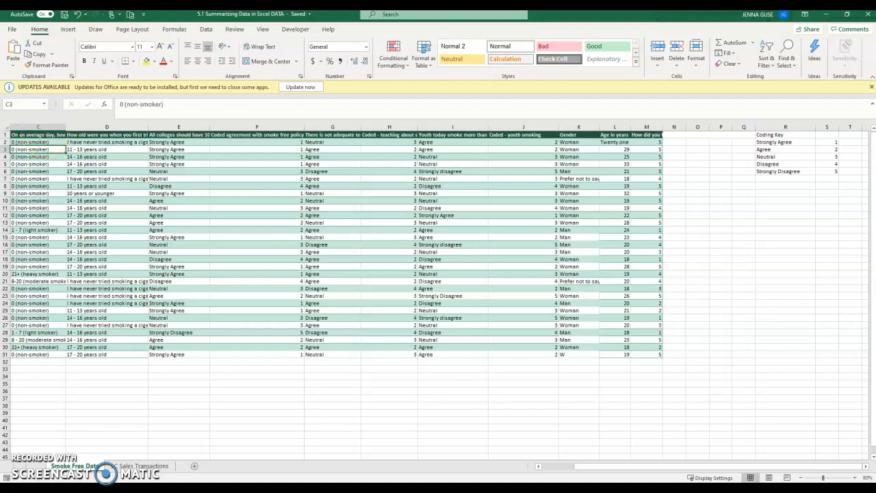
Add filter arrows to the row-1 survey headers, starting from header C1.
left_click(24, 135)
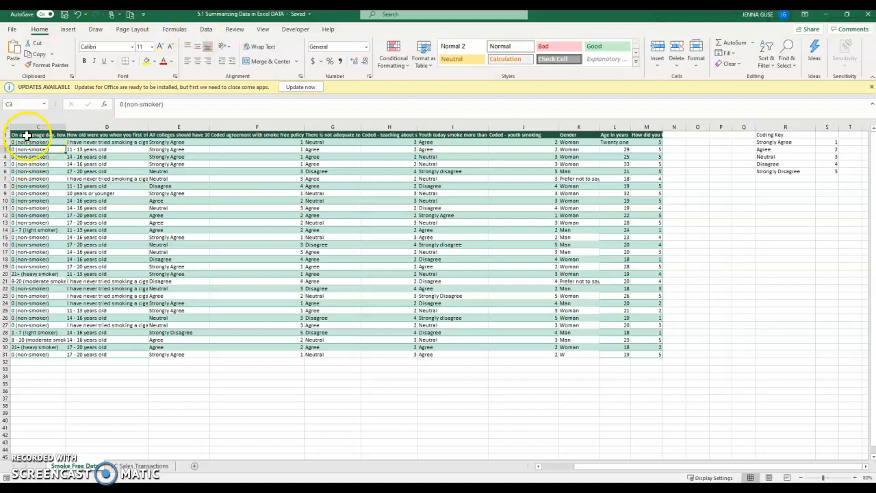
left_click(206, 28)
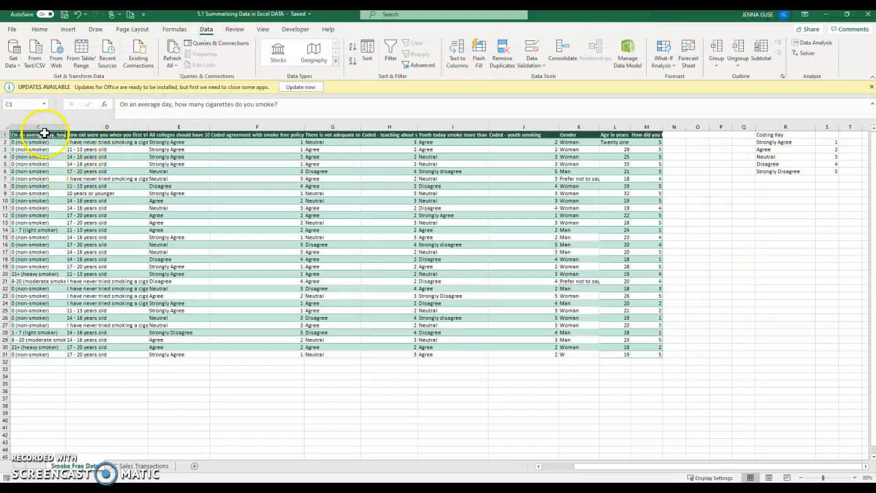
left_click(390, 49)
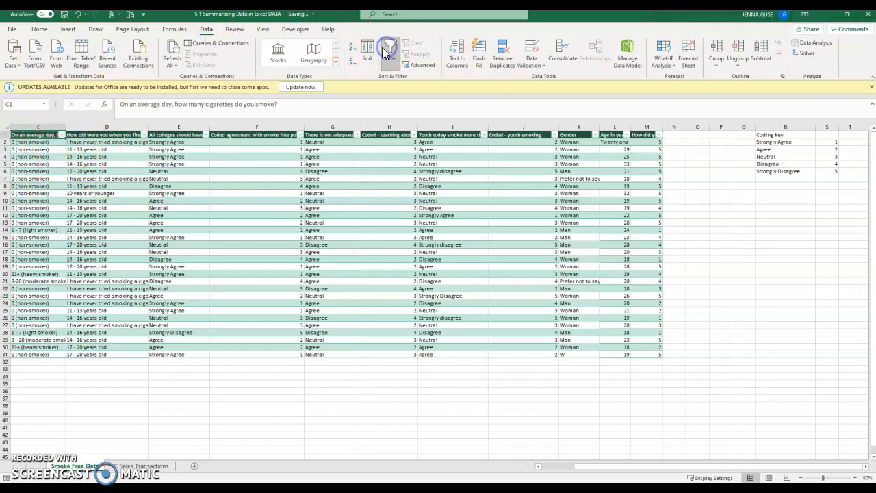
Review the cigarettes-per-day answer values in column C's filter list.
left_click(61, 135)
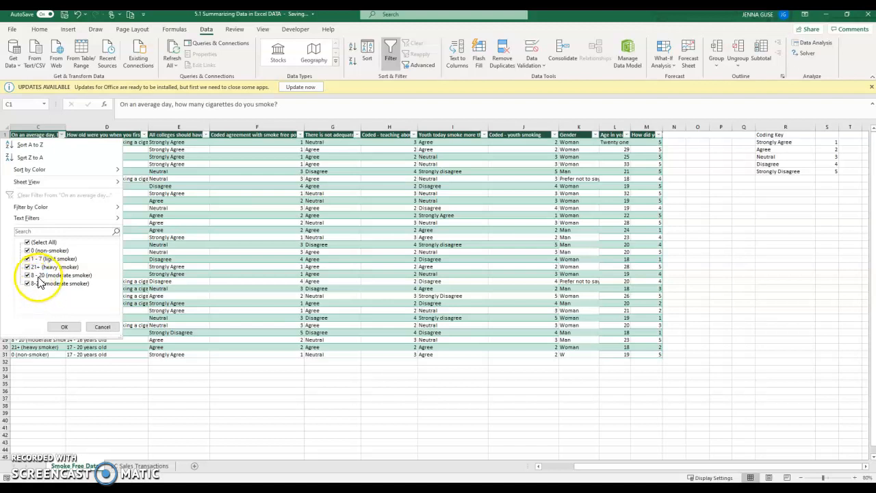
left_click(64, 326)
left_click(28, 339)
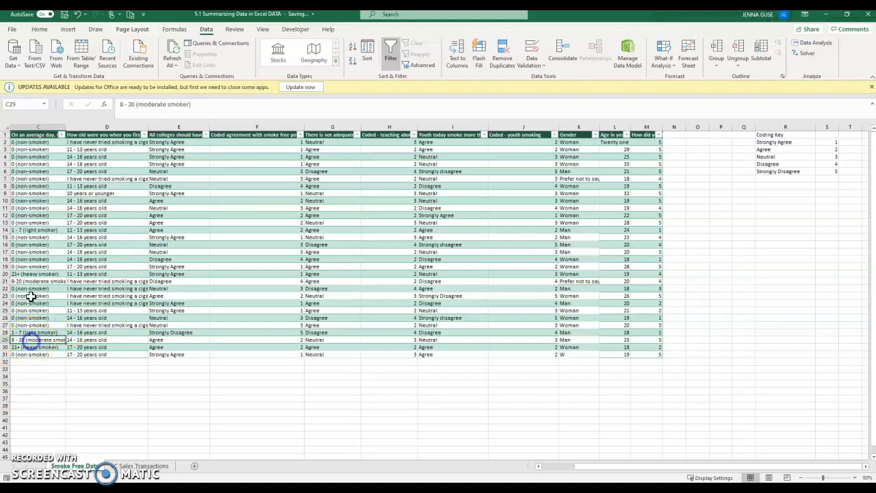
Correct C21 to '8 - 20 (moderate smoker)' and confirm column C lists four categories.
double_click(15, 280)
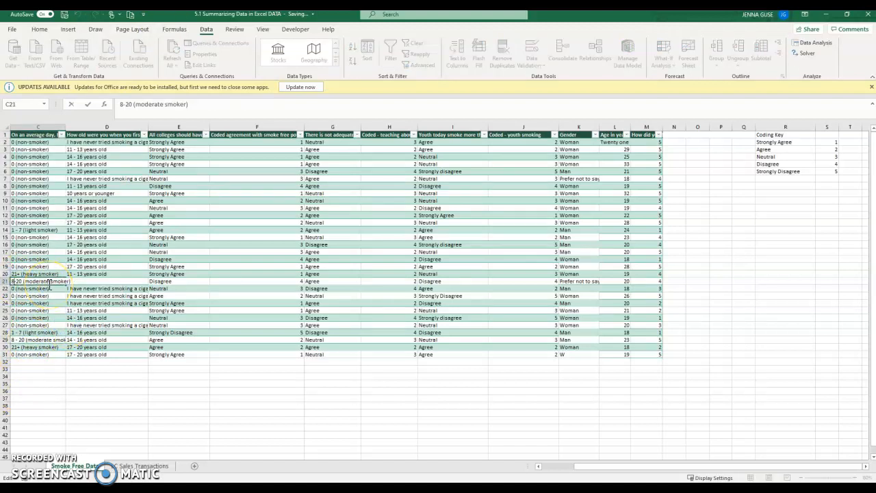
key("Return")
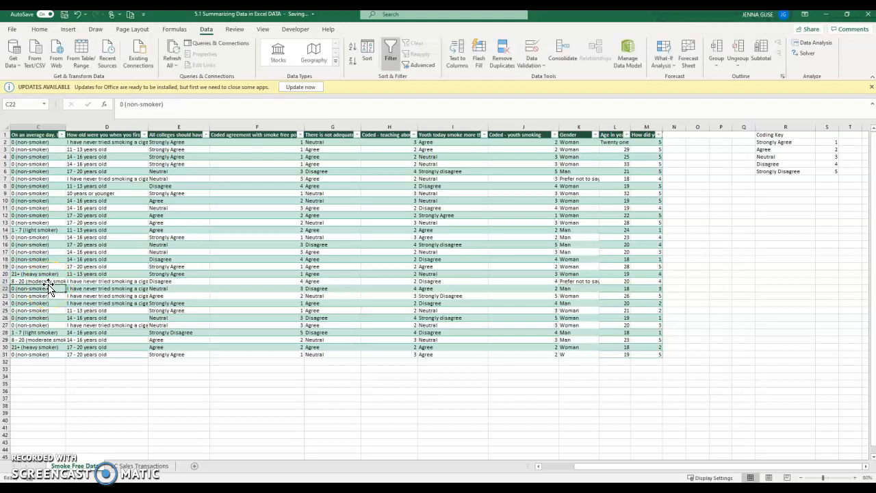
left_click(61, 135)
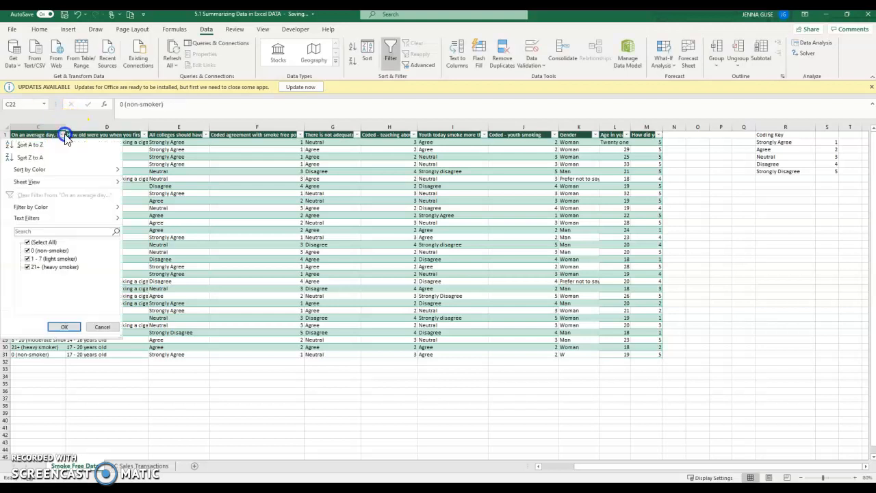
left_click(64, 327)
left_click(41, 281)
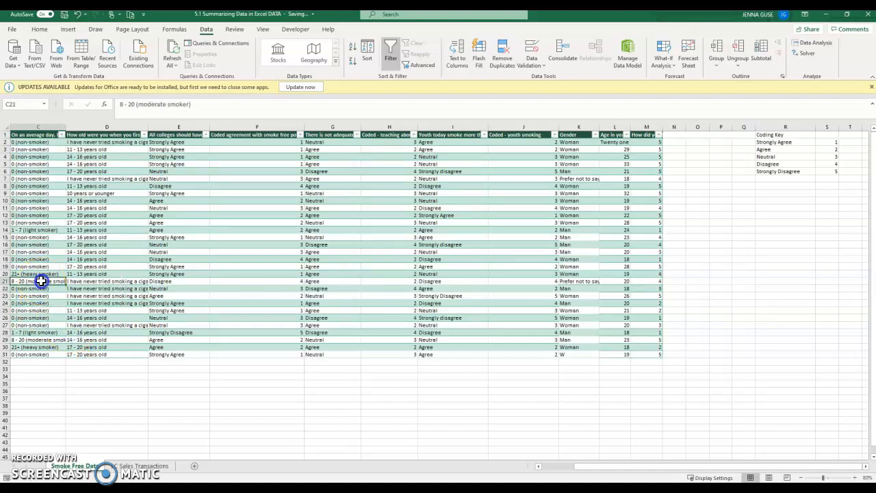
left_click(39, 28)
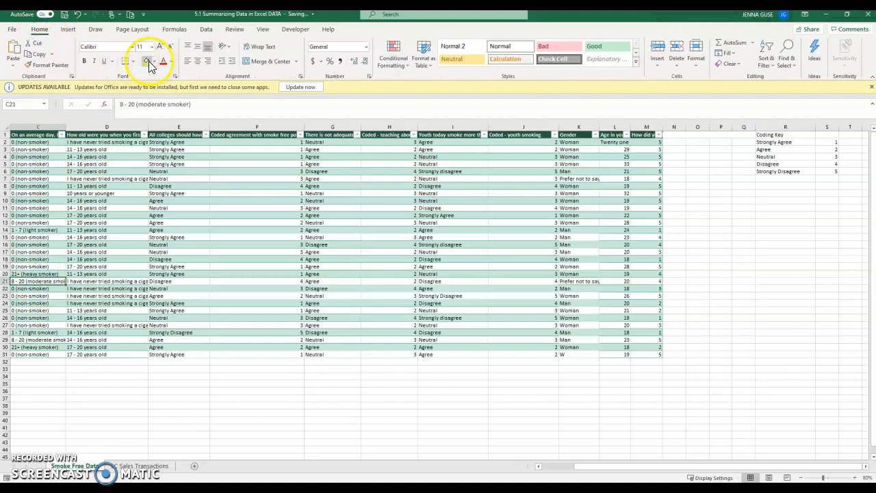
Fill C21 yellow, then review the age, college policy and Gender answer lists.
left_click(147, 61)
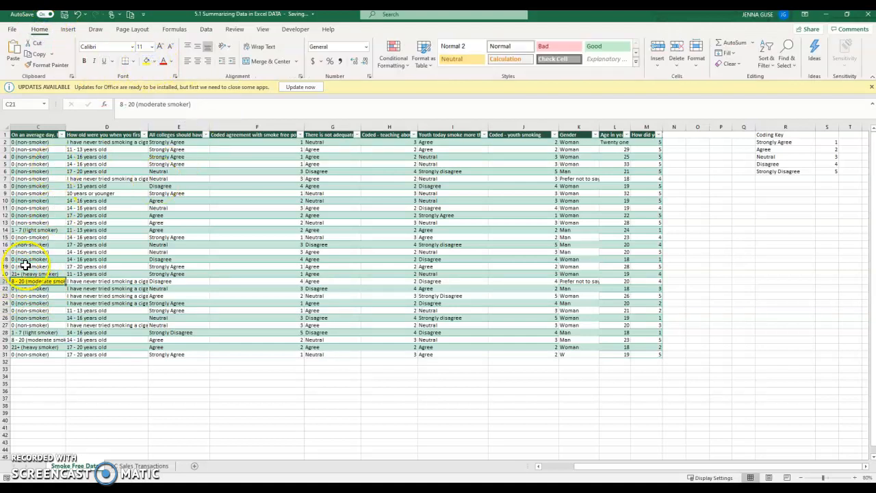
left_click(142, 134)
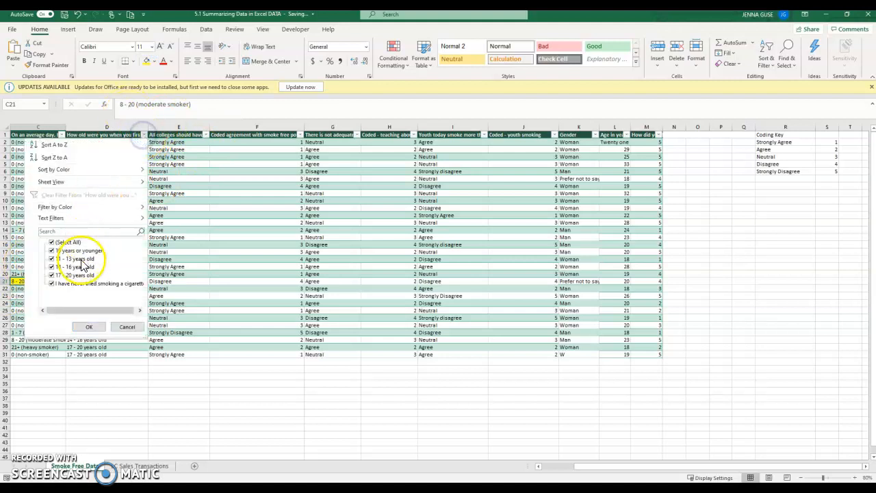
left_click(209, 135)
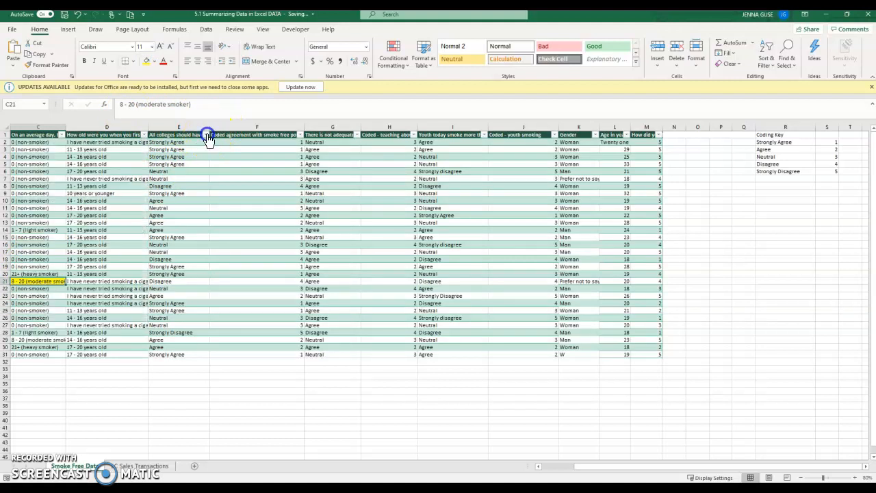
left_click(208, 136)
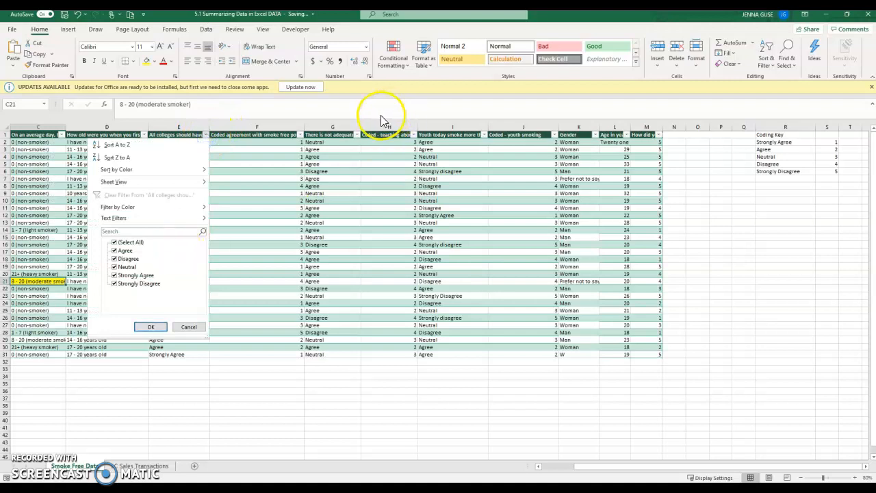
left_click(322, 153)
left_click_drag(270, 151, 467, 342)
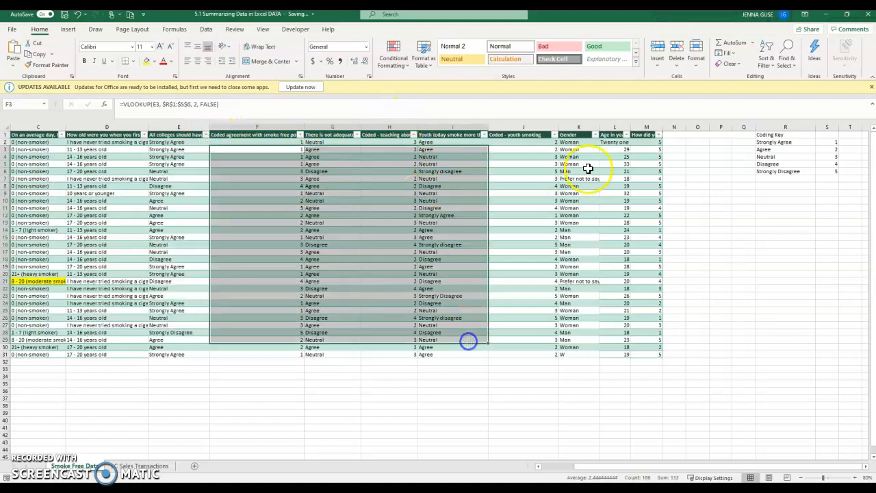
left_click(597, 135)
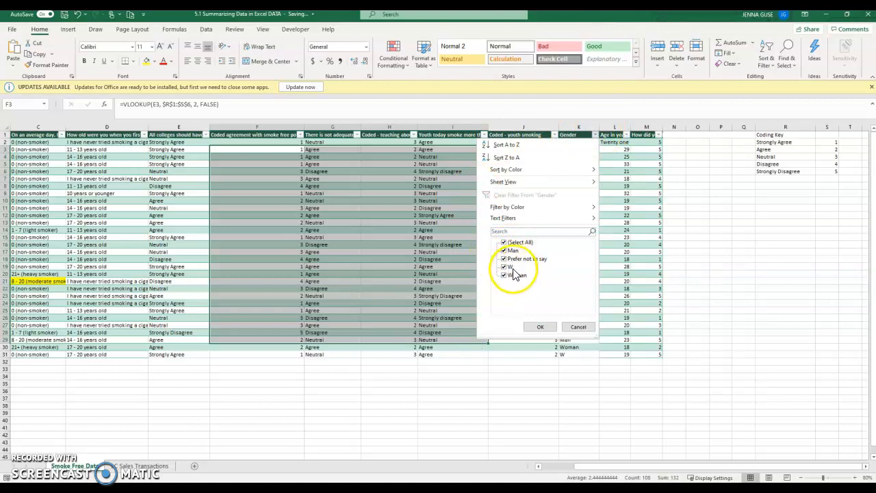
Change K31's gender from W to Woman and fill it yellow.
left_click(578, 327)
left_click(568, 355)
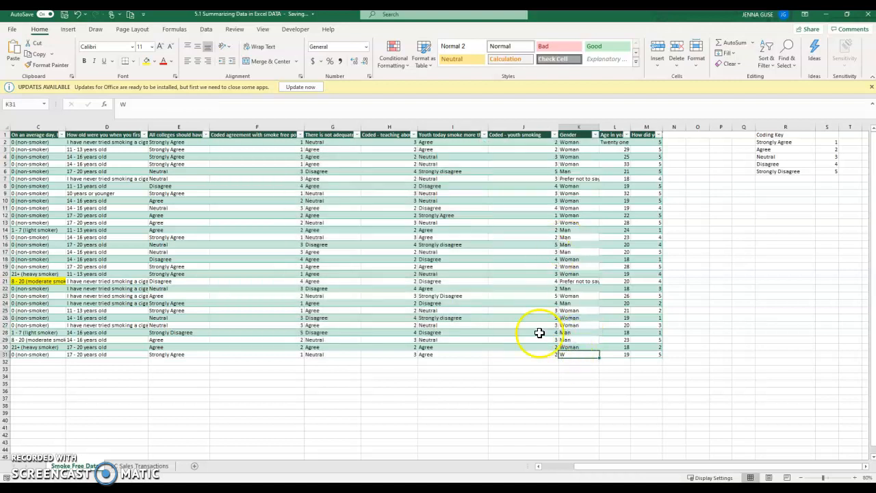
double_click(583, 354)
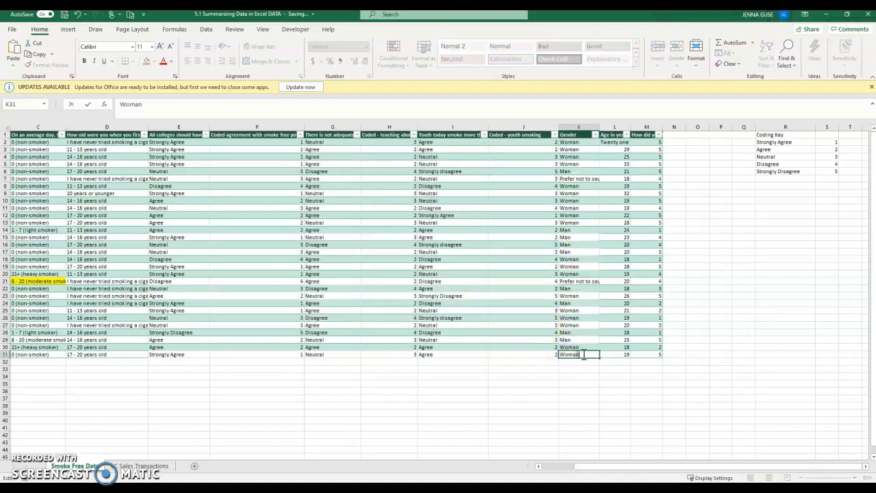
key("Return")
left_click(583, 354)
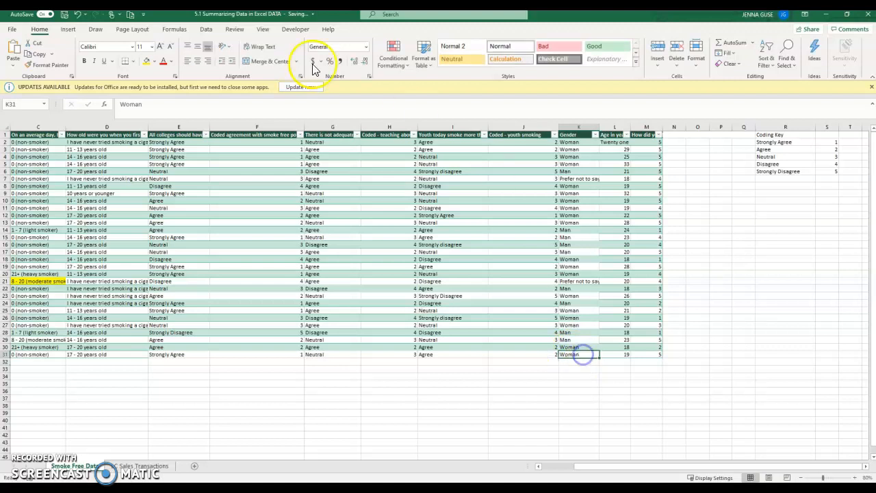
left_click(149, 63)
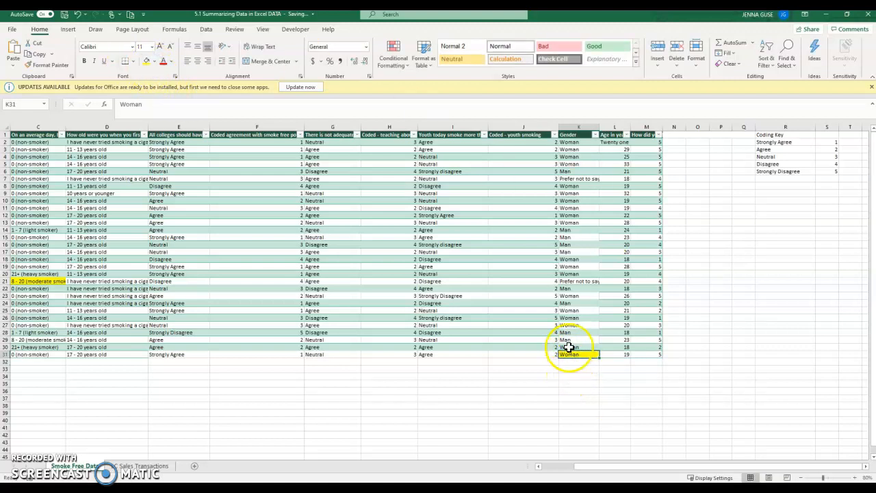
Change L2's age from 'Twenty one' to 21, fill it yellow, and check column M's values.
left_click(627, 135)
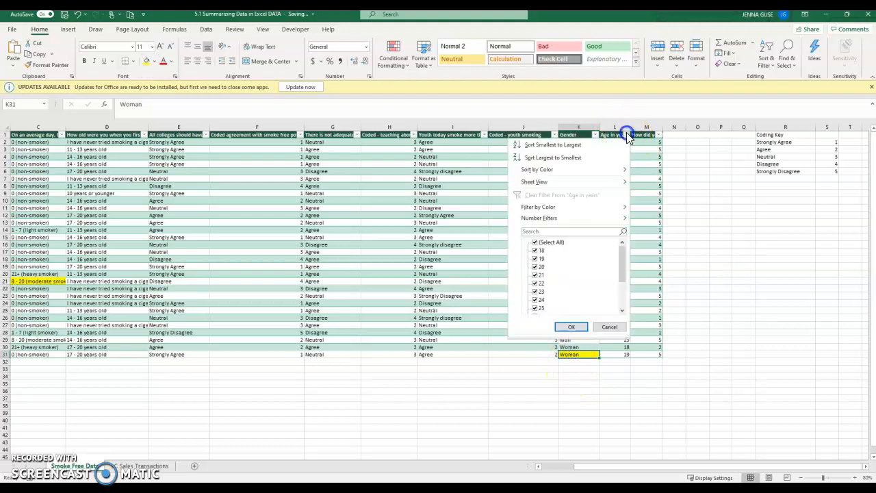
left_click_drag(624, 273, 623, 310)
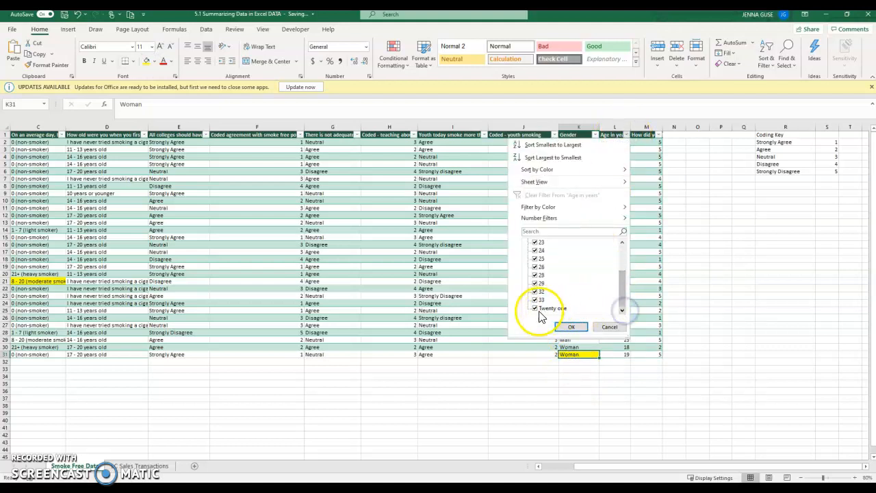
left_click(602, 328)
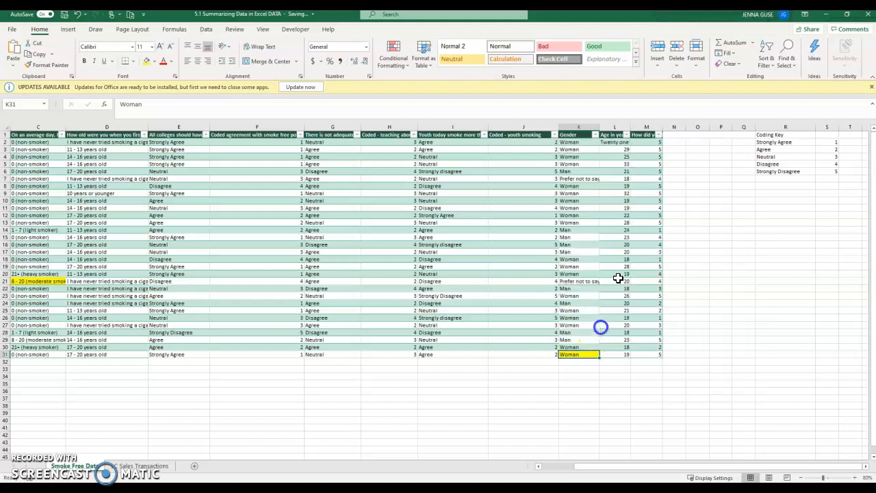
left_click(613, 142)
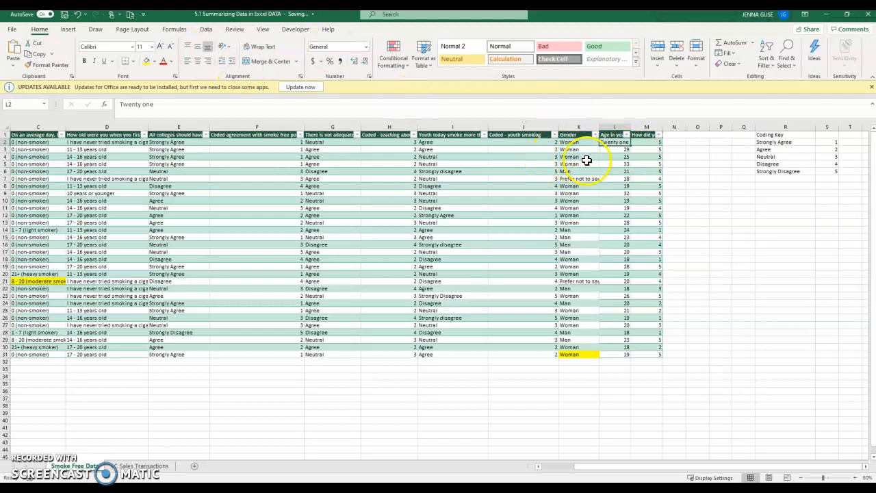
type("21")
key("Return")
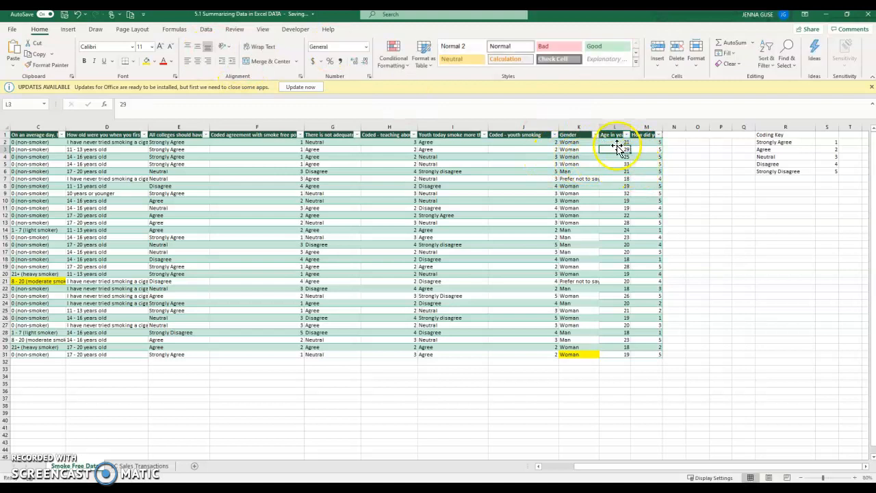
left_click(619, 141)
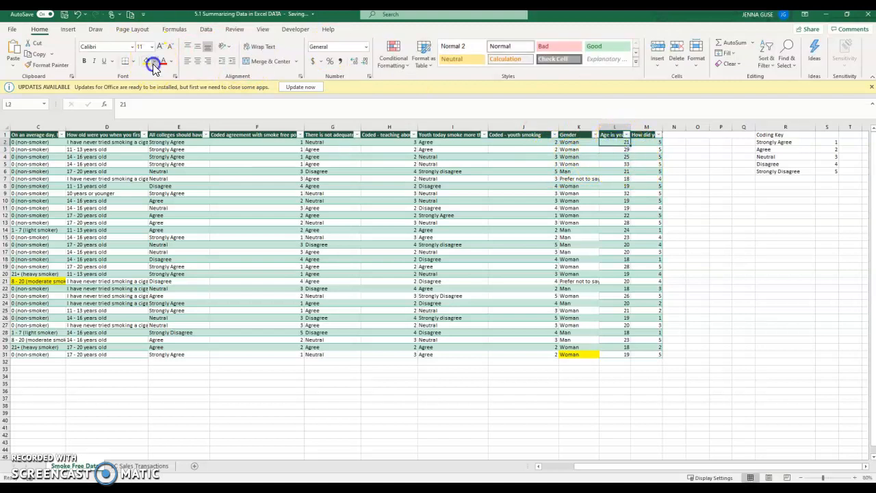
left_click(153, 61)
left_click(170, 146)
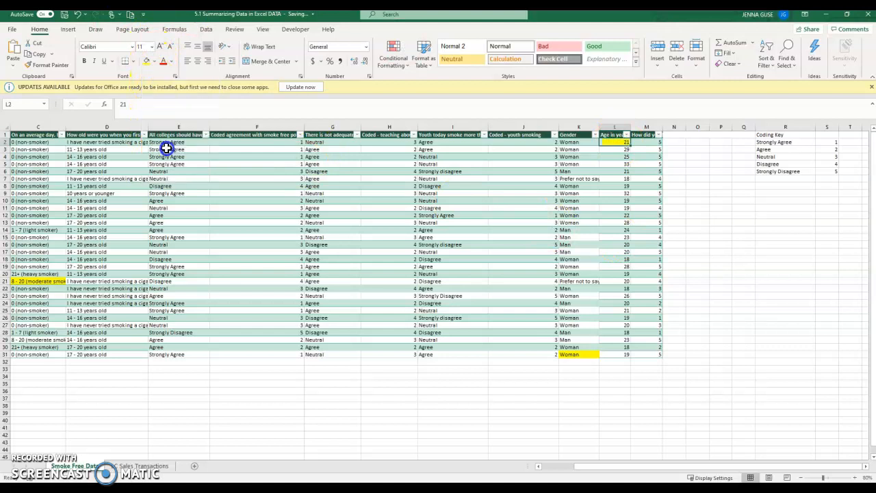
left_click(657, 136)
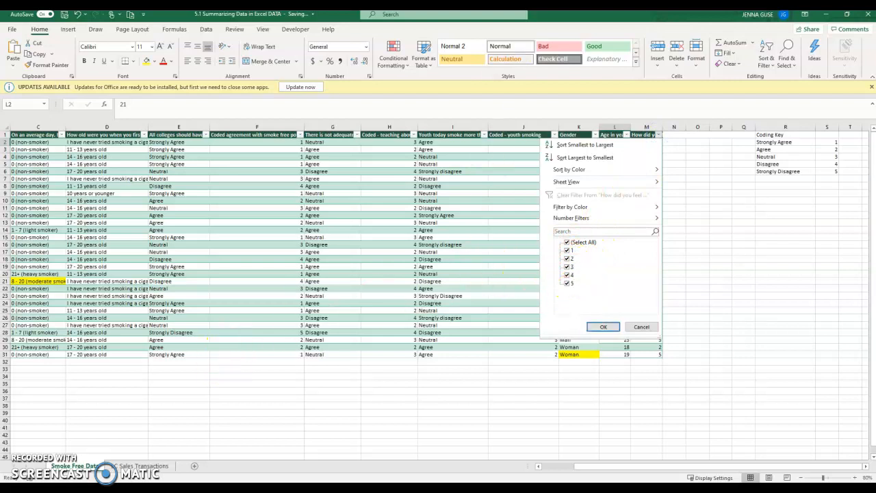
left_click(641, 327)
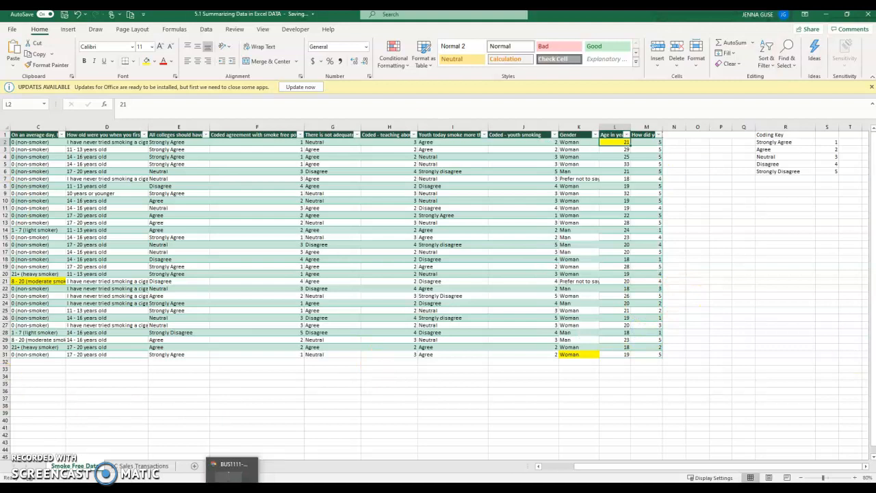
Dismiss the Updates Available notice above the sheet.
left_click(343, 397)
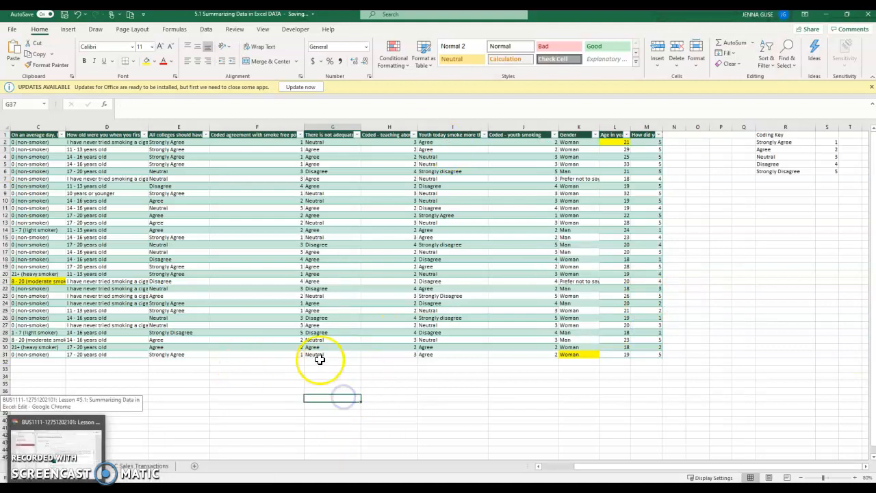
left_click(405, 252)
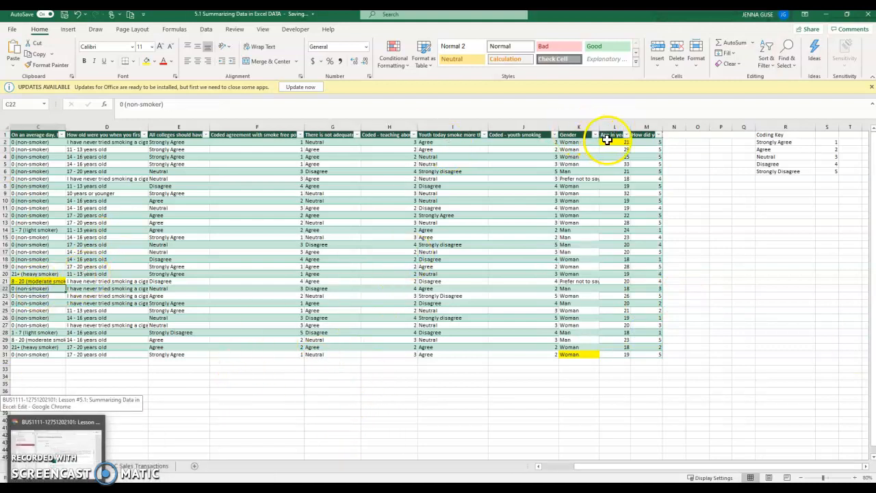
left_click(582, 361)
left_click(706, 274)
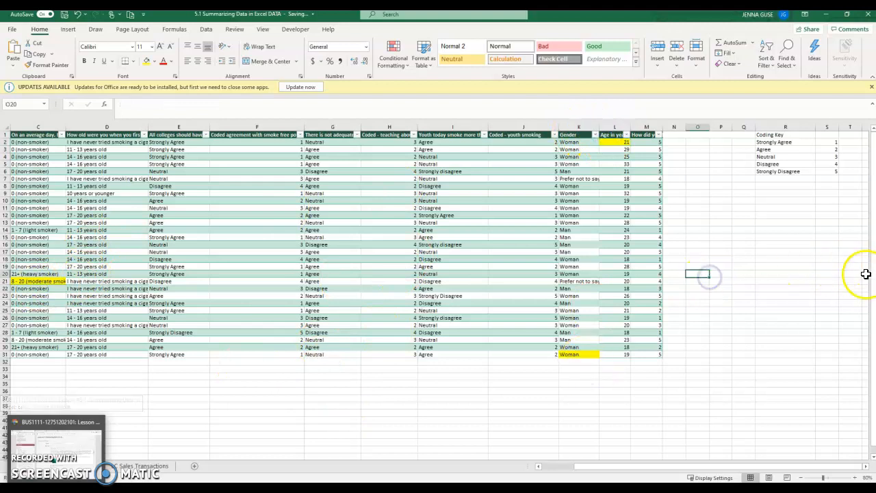
scroll(849, 274, "down", 1)
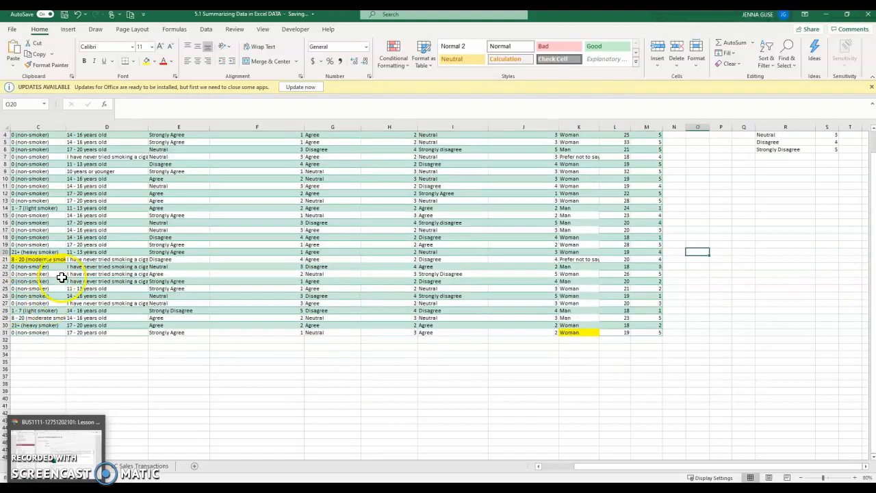
scroll(61, 278, "up", 1)
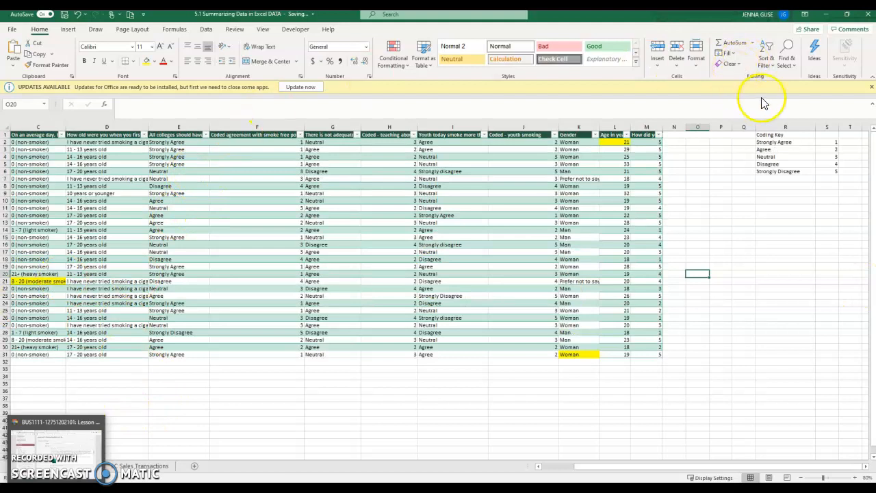
left_click(871, 87)
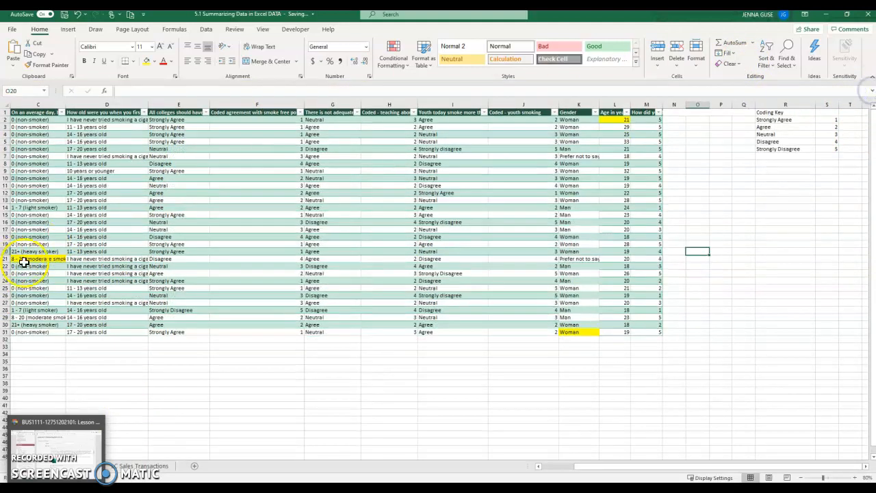
Select row 21's responses and bring columns A and B back into view.
left_click_drag(34, 256, 634, 254)
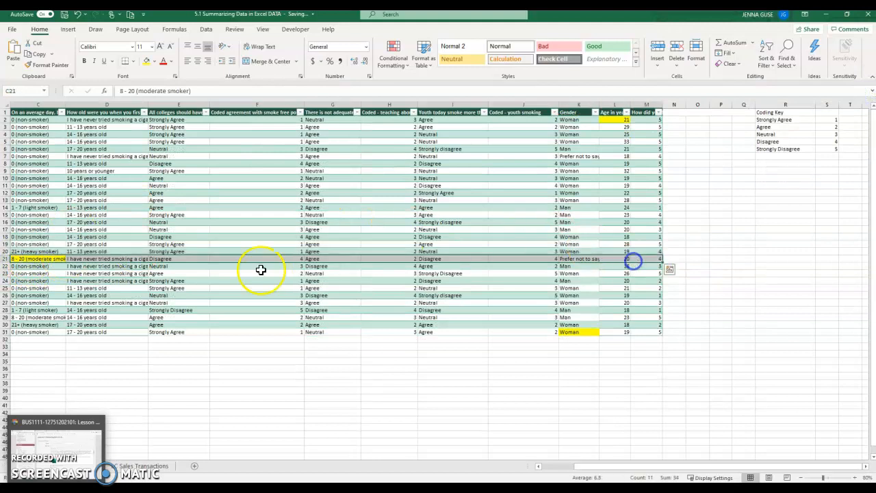
left_click(170, 274)
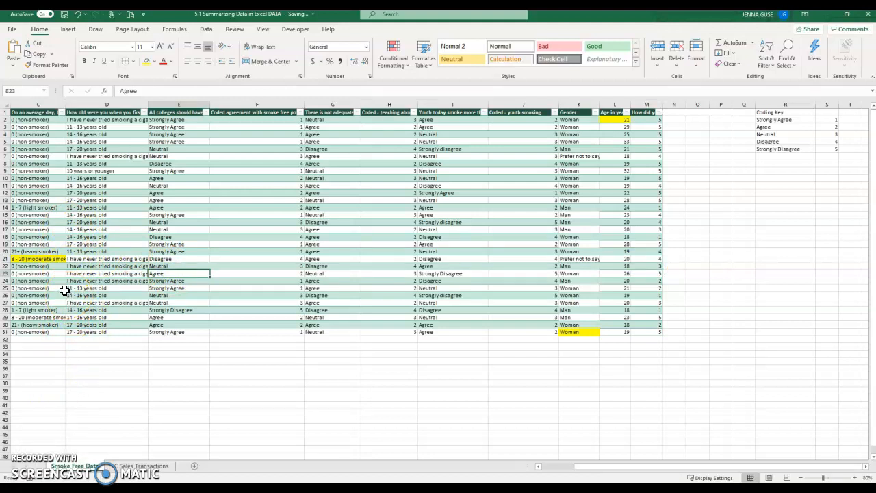
left_click_drag(586, 466, 497, 456)
left_click_drag(69, 120, 61, 240)
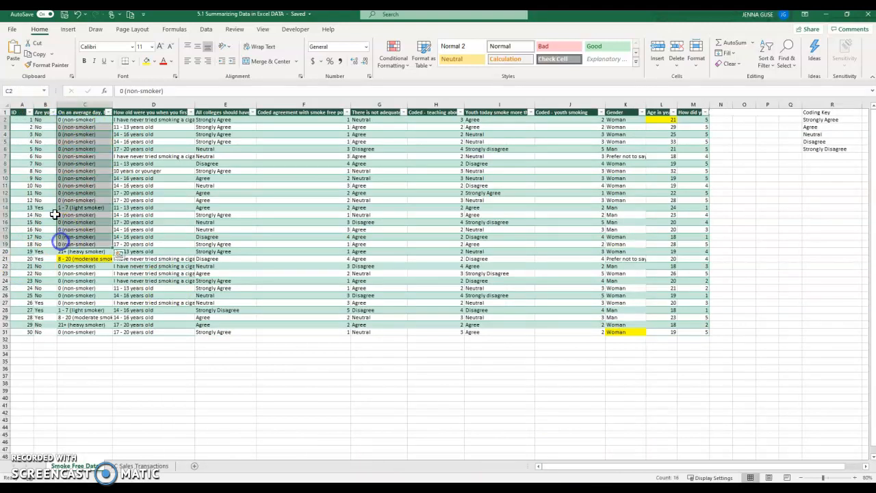
left_click(36, 114)
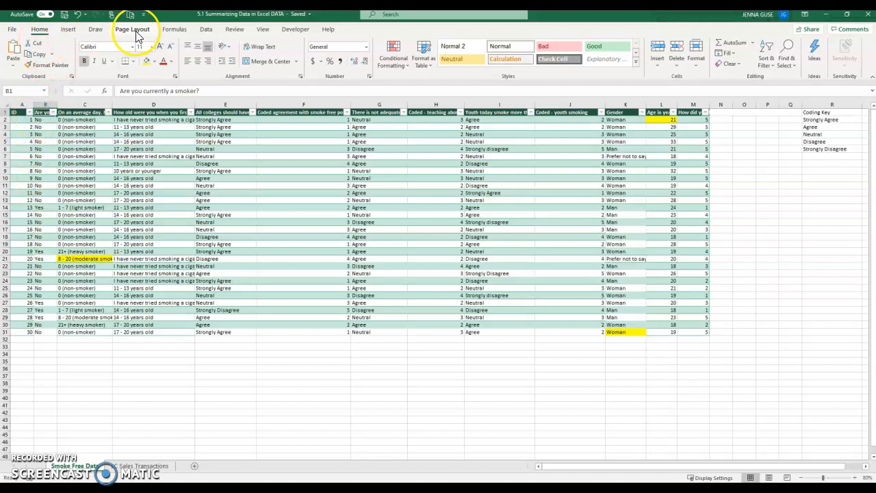
Insert a PivotTable from the survey data at B34 on the existing worksheet.
left_click(205, 29)
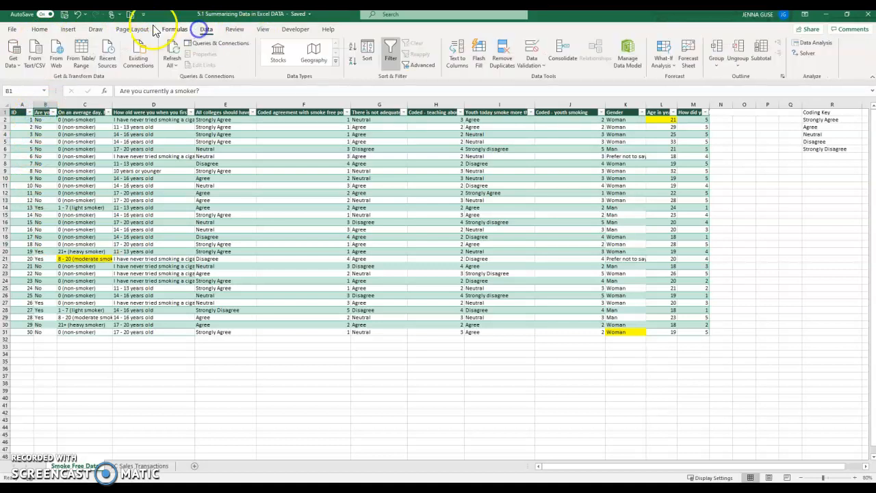
left_click(68, 29)
left_click(12, 55)
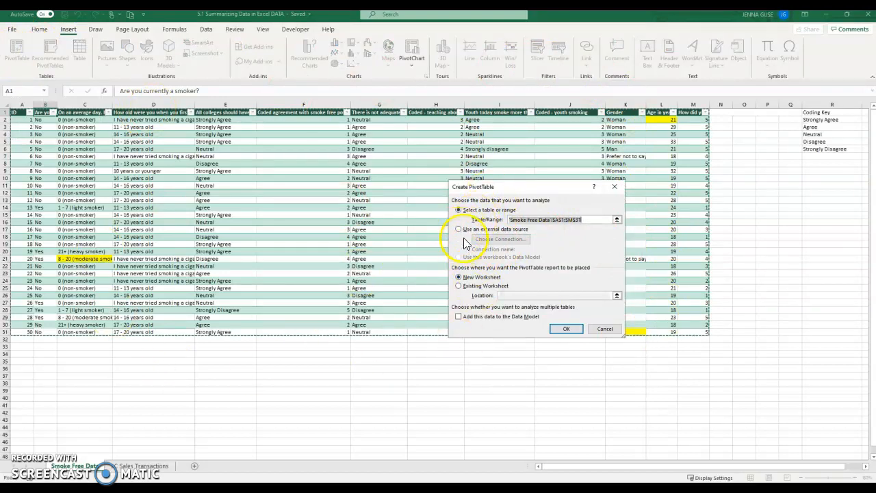
left_click(458, 286)
left_click(508, 295)
left_click(45, 351)
left_click(566, 329)
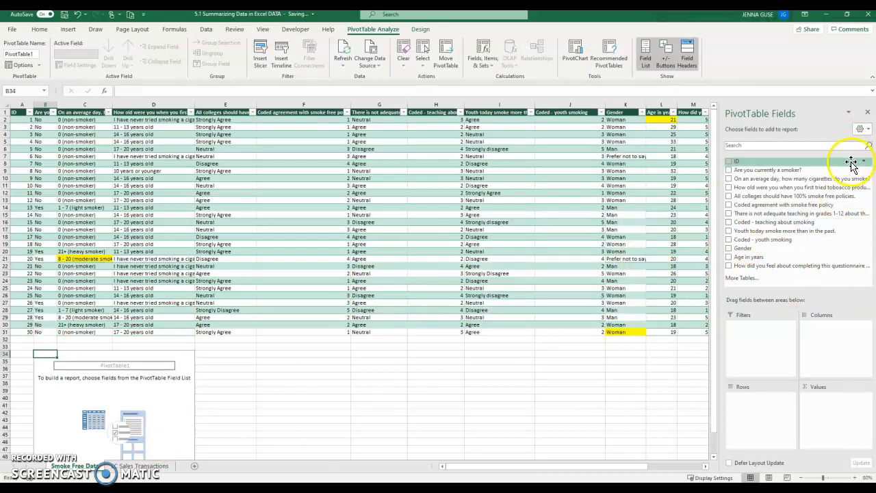
Put smoker status in Rows and cigarettes-per-day in both Columns and Values as a count.
left_click(729, 170)
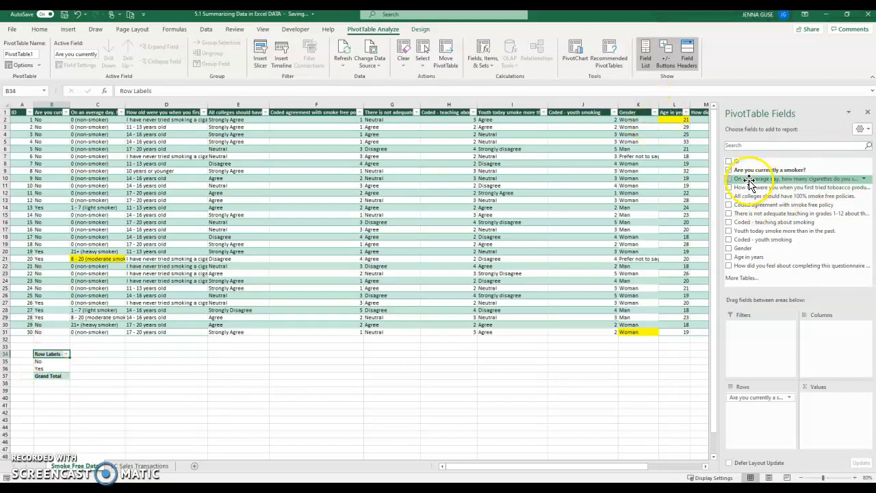
left_click_drag(751, 181, 833, 319)
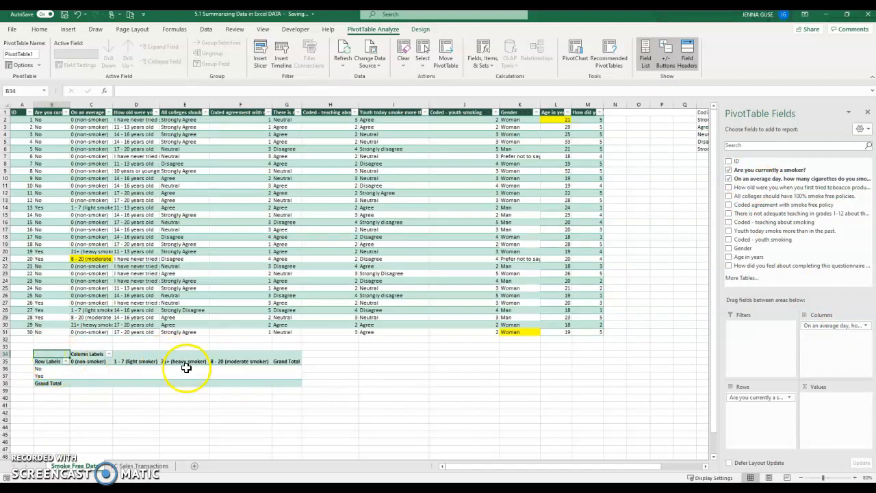
left_click_drag(745, 178, 830, 398)
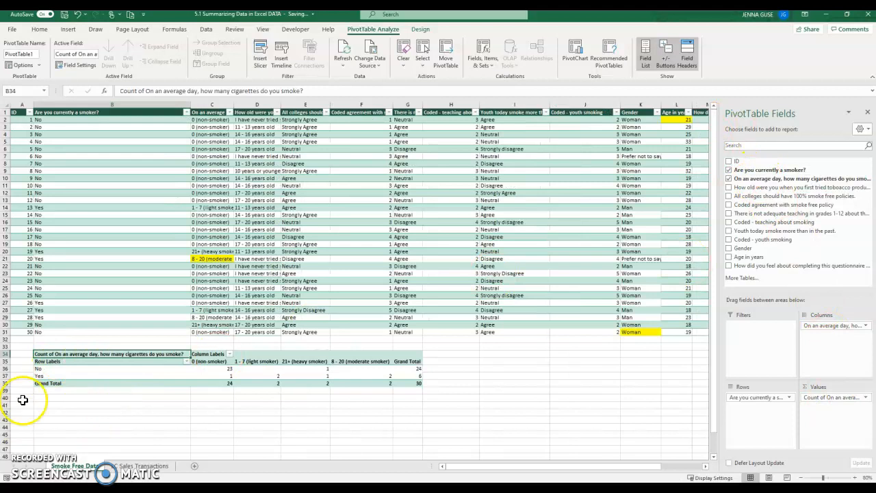
left_click(200, 361)
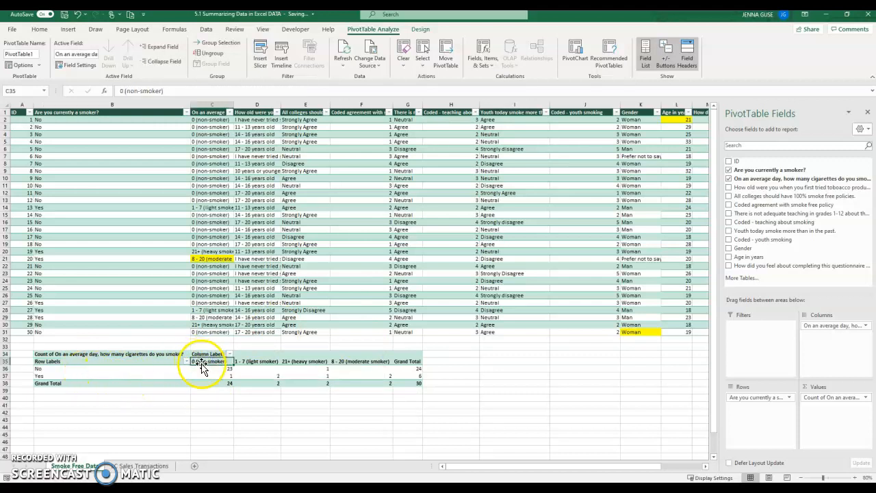
left_click(205, 376)
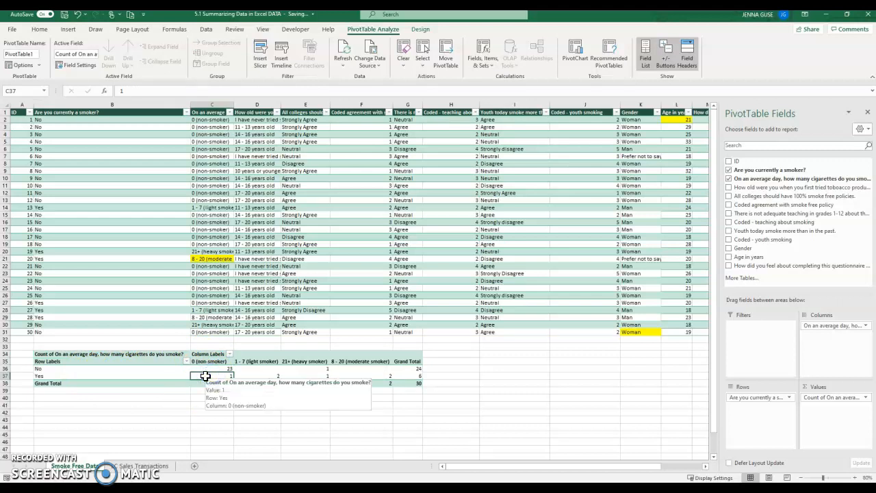
double_click(211, 376)
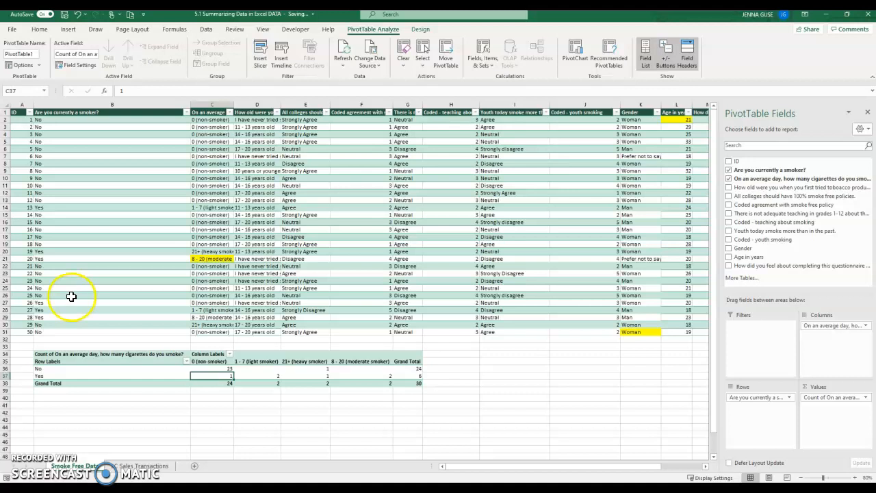
Review respondent 26's row 27 answers and change B27 from Yes to No.
left_click_drag(84, 304, 210, 304)
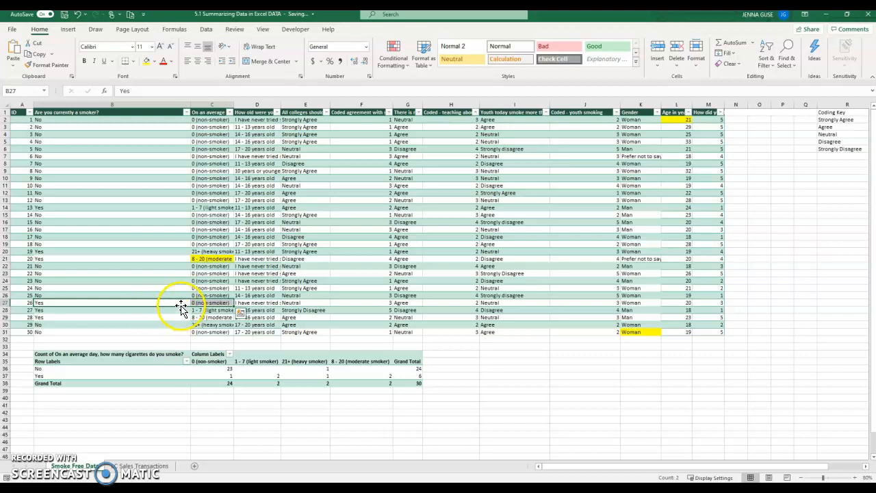
left_click(203, 303)
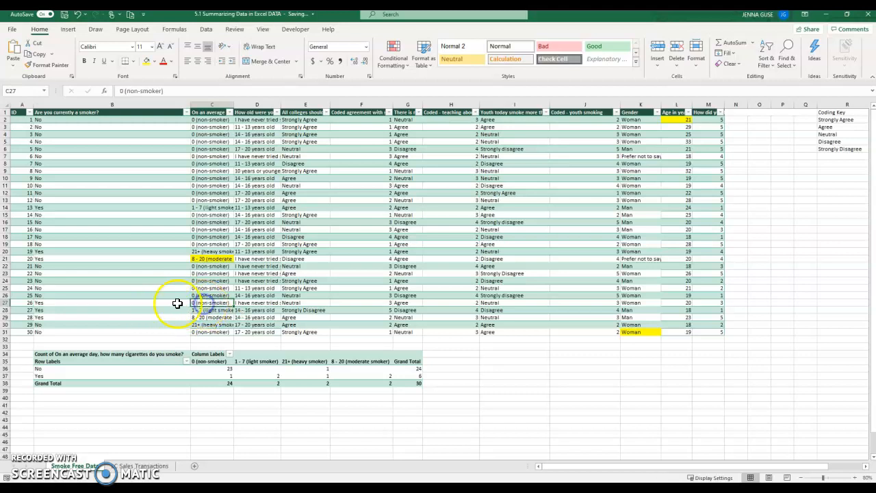
left_click(170, 305)
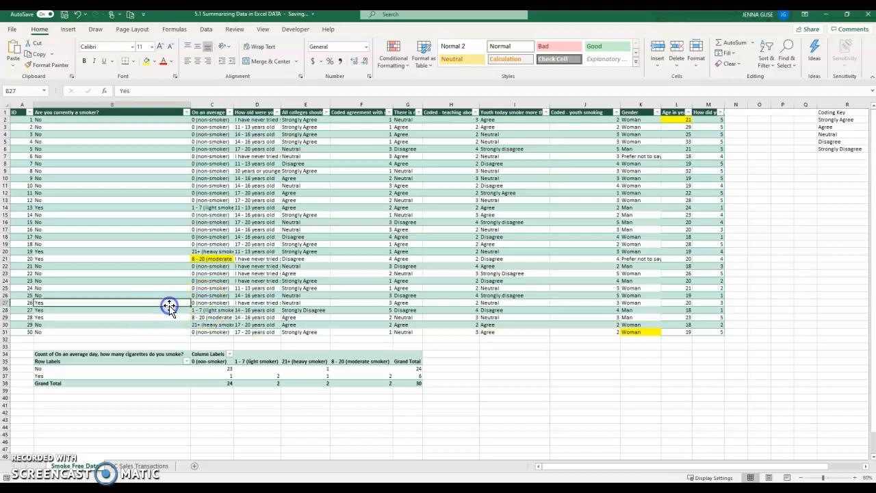
left_click(244, 303)
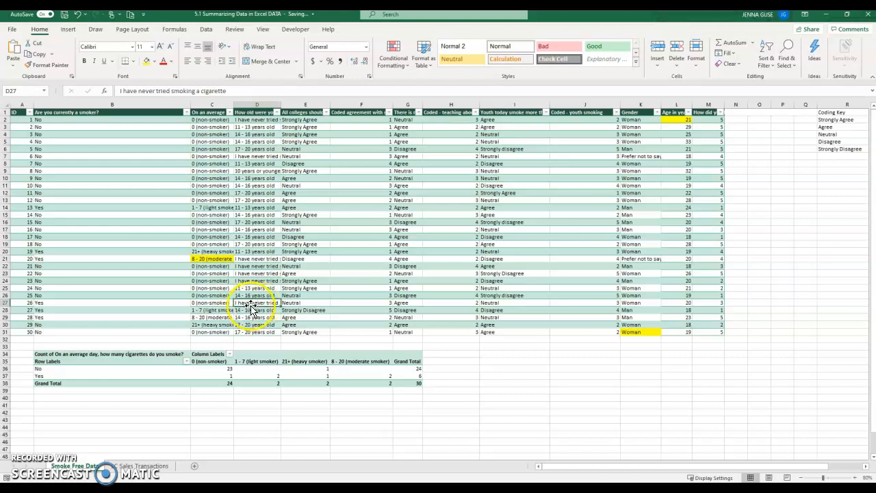
left_click(153, 301)
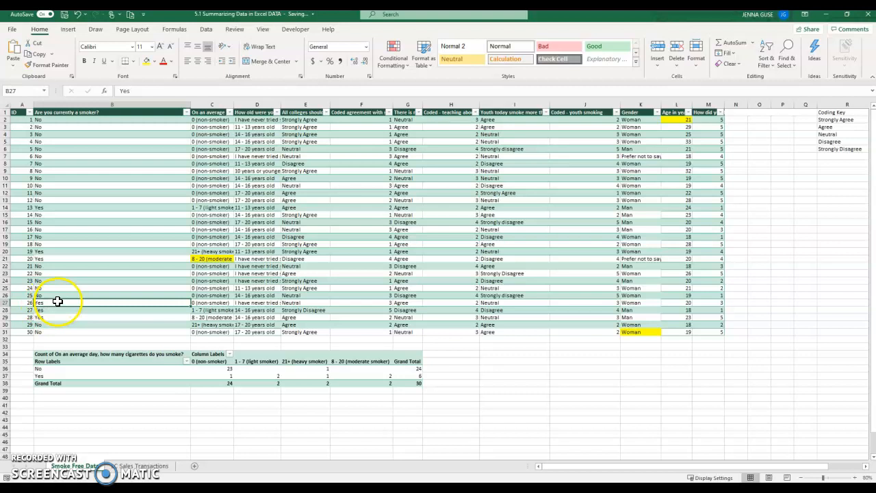
type("No")
key("ctrl+Return")
Fill B27 orange and recheck respondent 26's other answers.
left_click(154, 61)
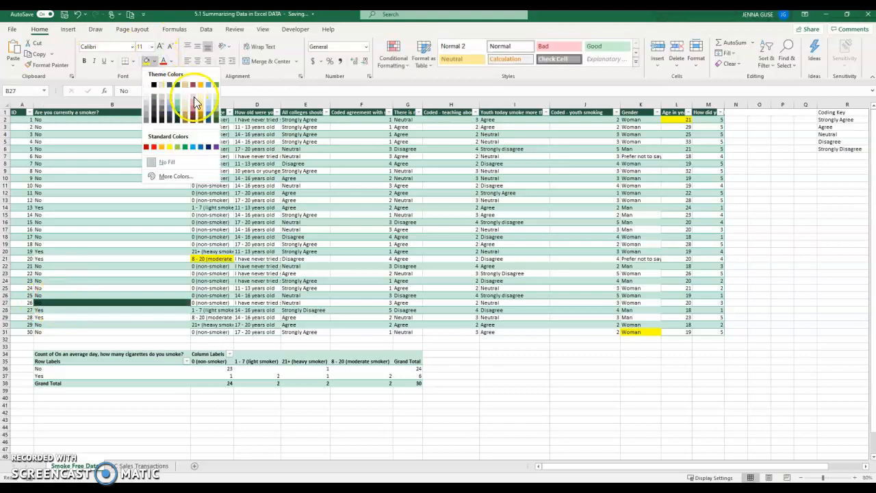
left_click(162, 146)
left_click(243, 303)
left_click(212, 302)
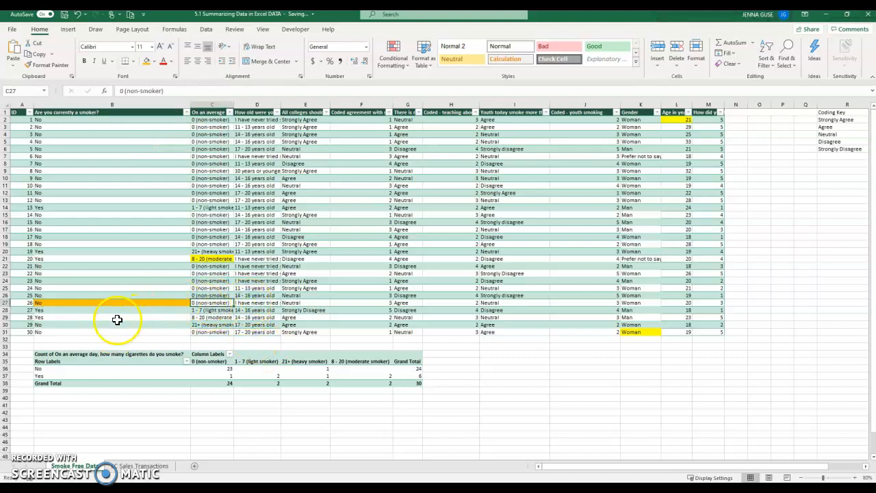
left_click(95, 304)
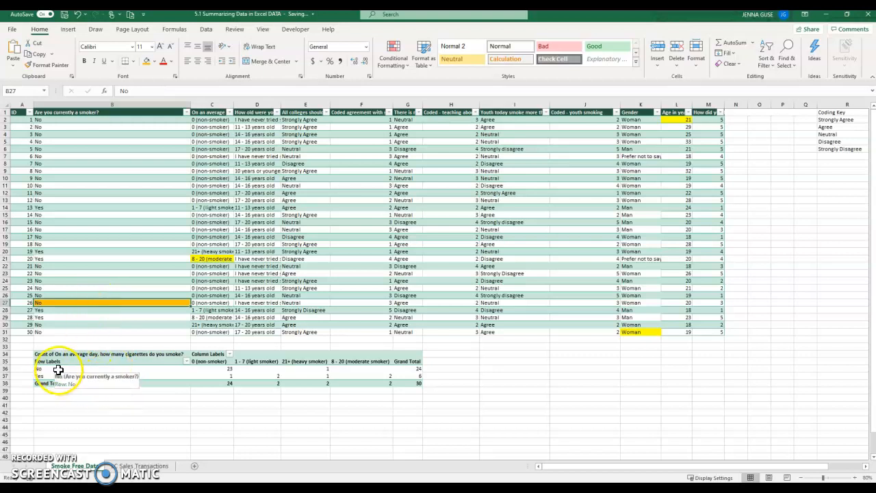
Check the pivot's No / 21+ heavy smoker count and fill respondent 29's B30:D30 orange.
left_click(313, 368)
left_click(296, 363)
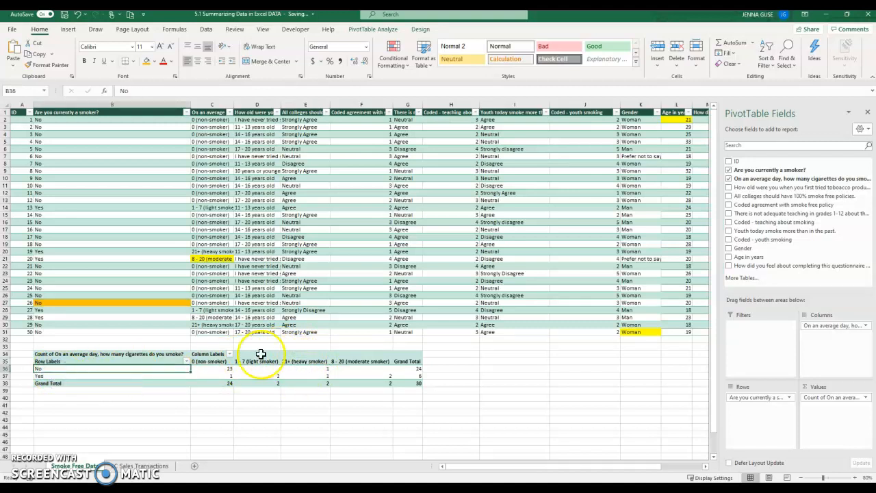
left_click(126, 370)
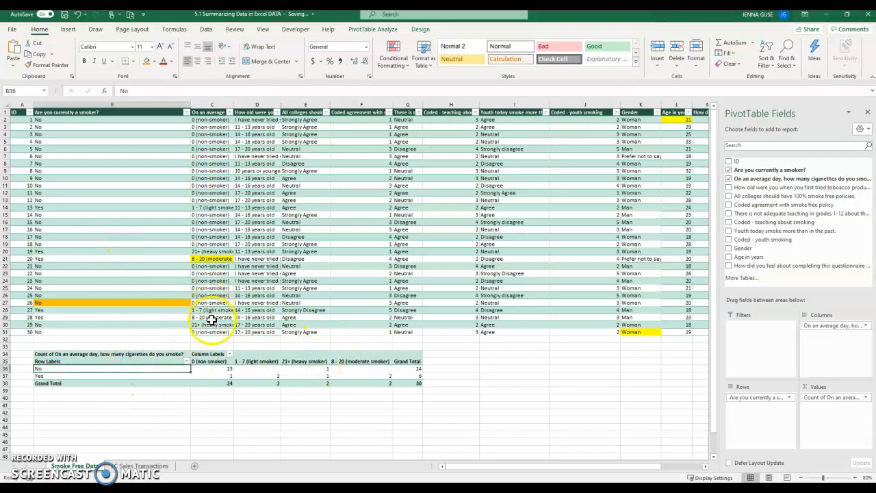
left_click_drag(183, 325, 207, 322)
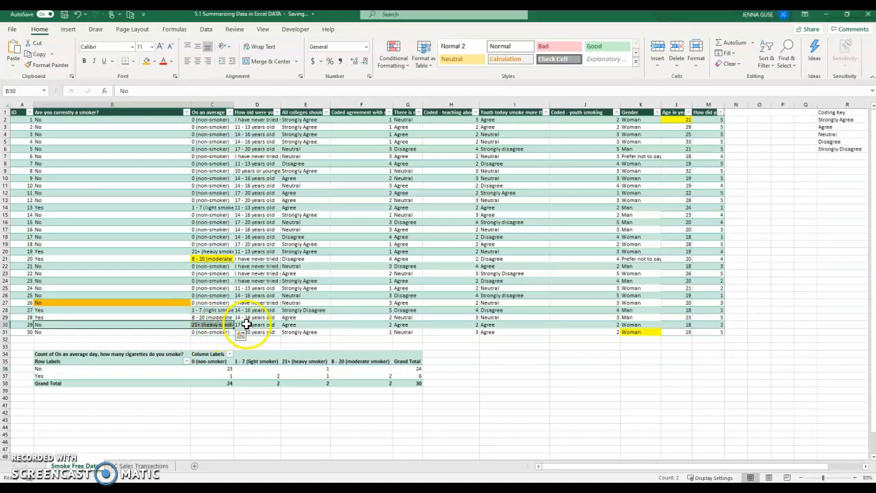
left_click(248, 325)
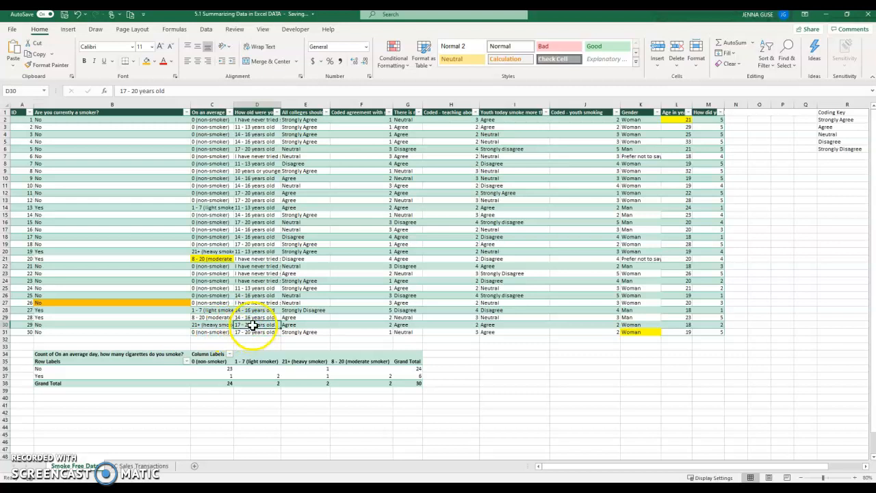
left_click_drag(174, 324, 234, 326)
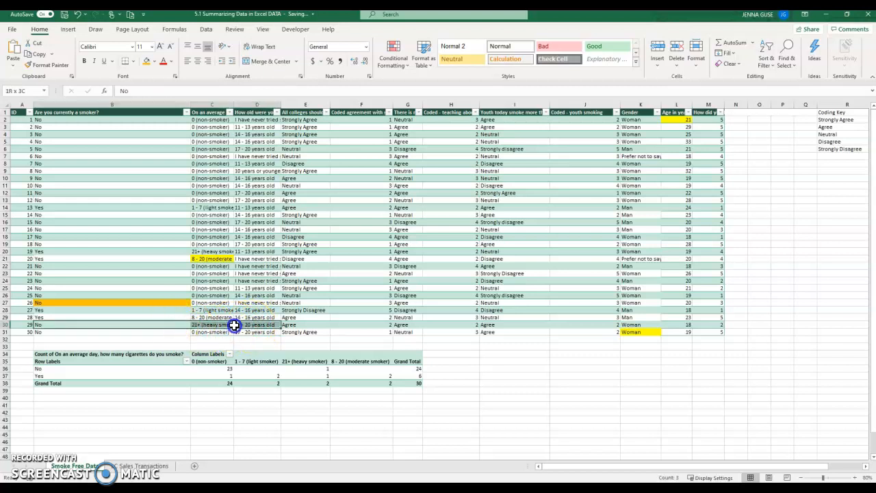
left_click(145, 61)
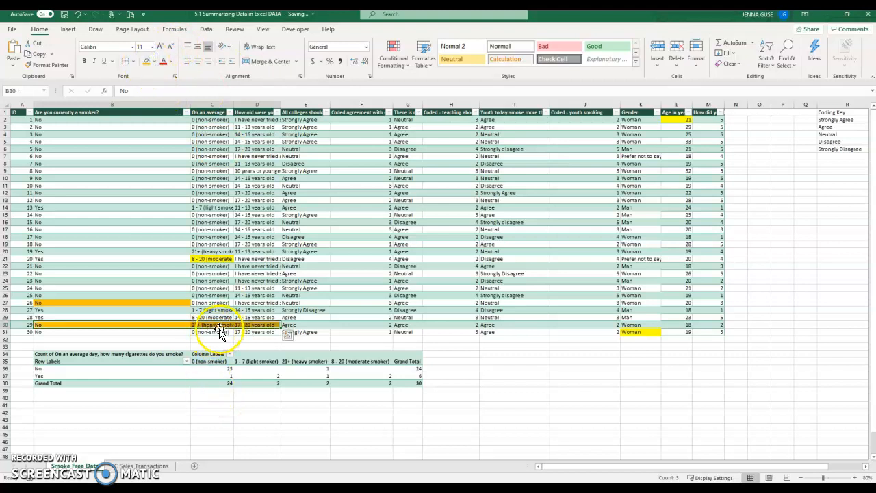
left_click(112, 326)
Widen column C and recheck respondent 29's answers in B30:C30.
left_click_drag(235, 107, 297, 108)
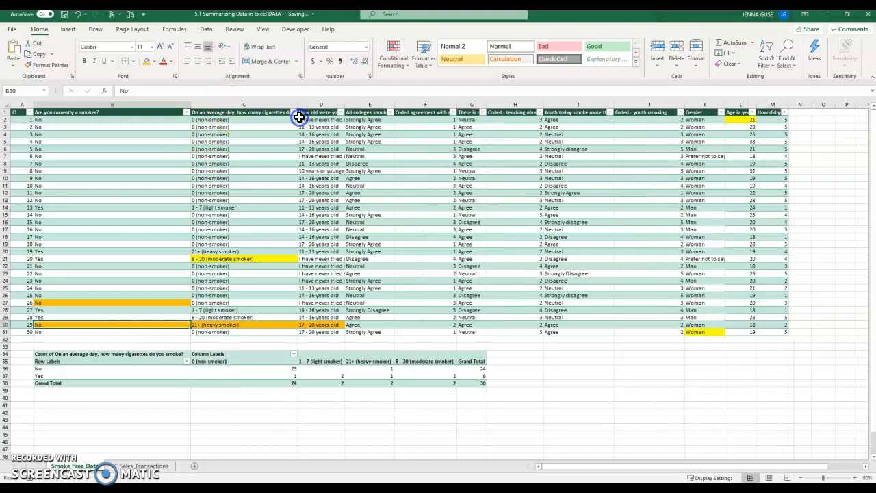
left_click(239, 327)
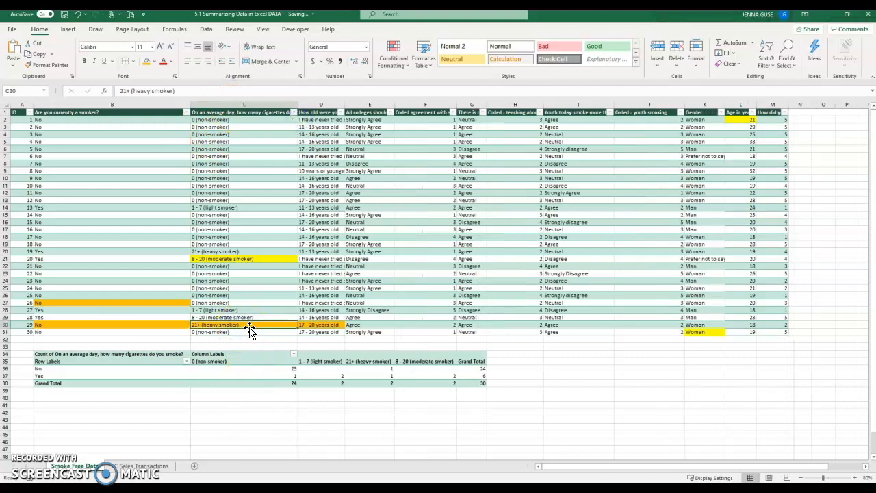
left_click_drag(168, 326, 232, 326)
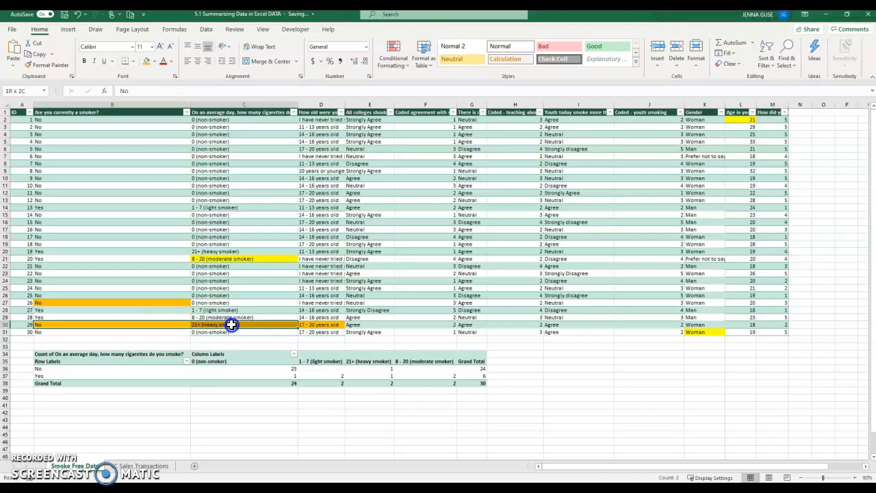
left_click(56, 326)
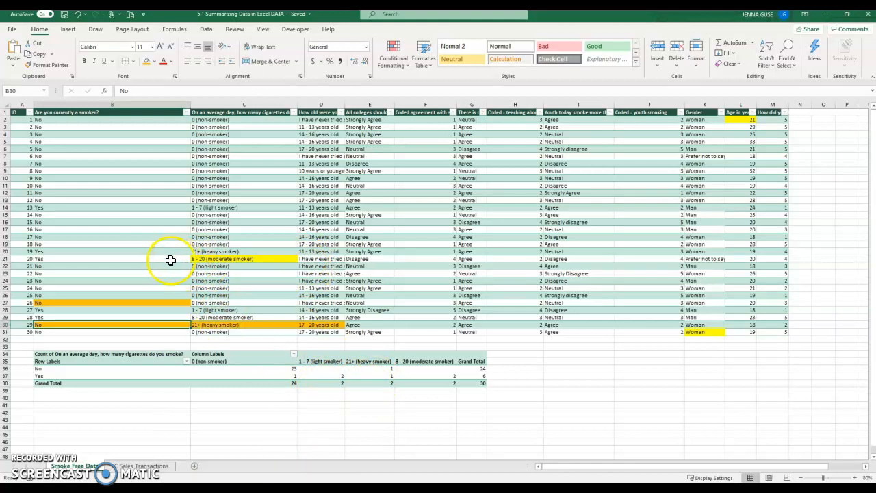
Fill D21's 'never tried smoking' answer orange and widen column D.
left_click_drag(158, 262, 311, 257)
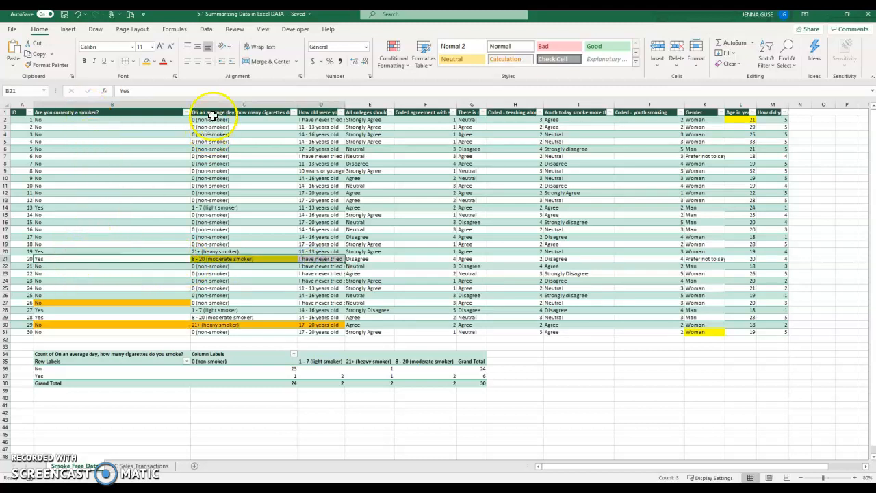
left_click(205, 259)
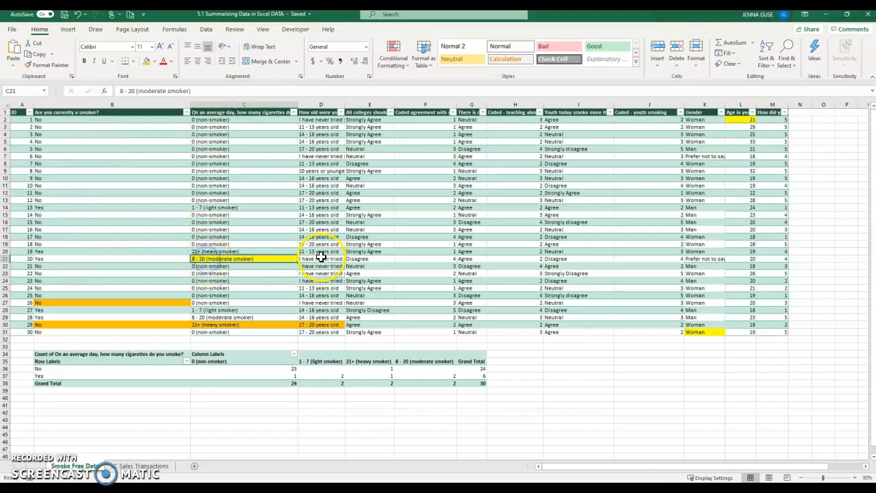
left_click(320, 259)
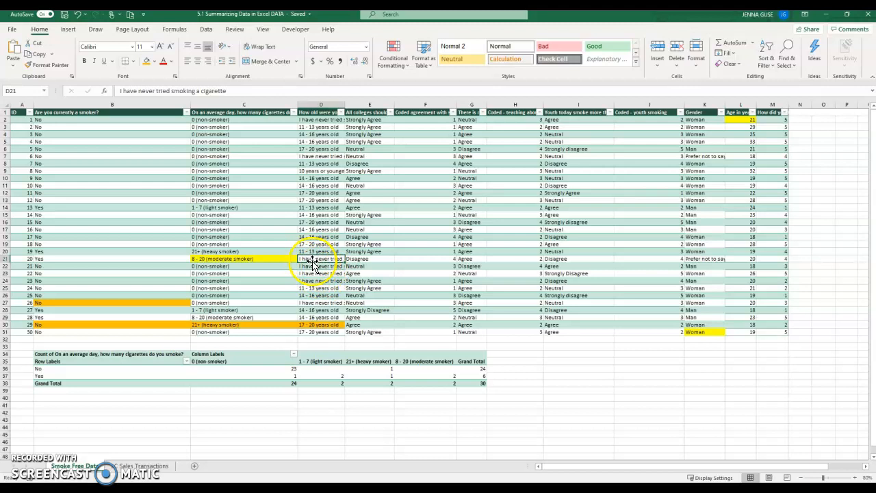
left_click(147, 62)
left_click_drag(345, 104, 399, 104)
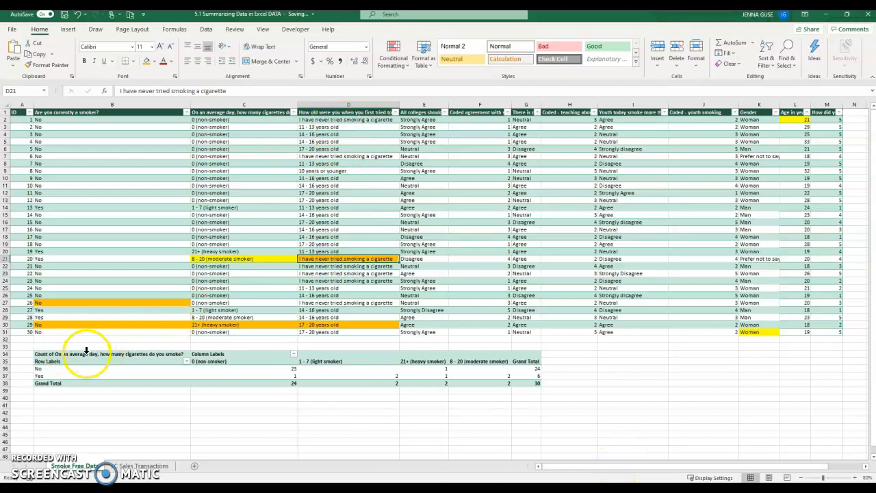
left_click_drag(87, 350, 538, 382)
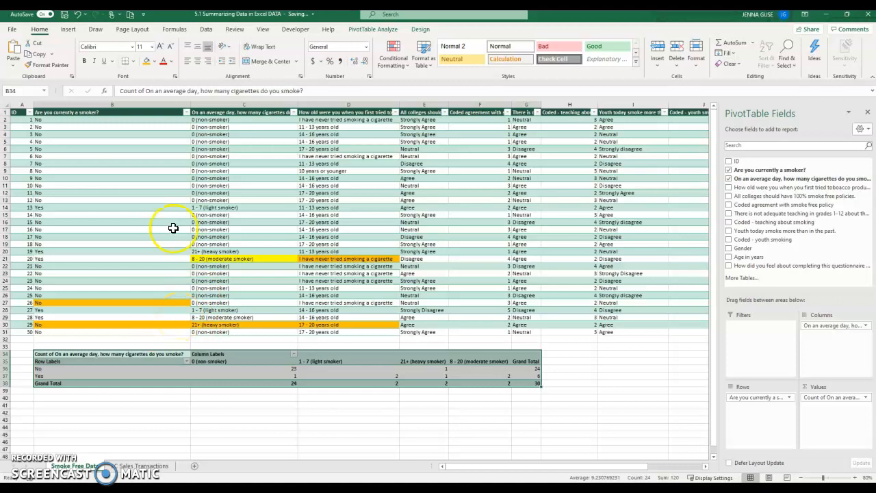
left_click_drag(57, 121, 378, 130)
left_click(290, 166)
left_click_drag(98, 171, 354, 172)
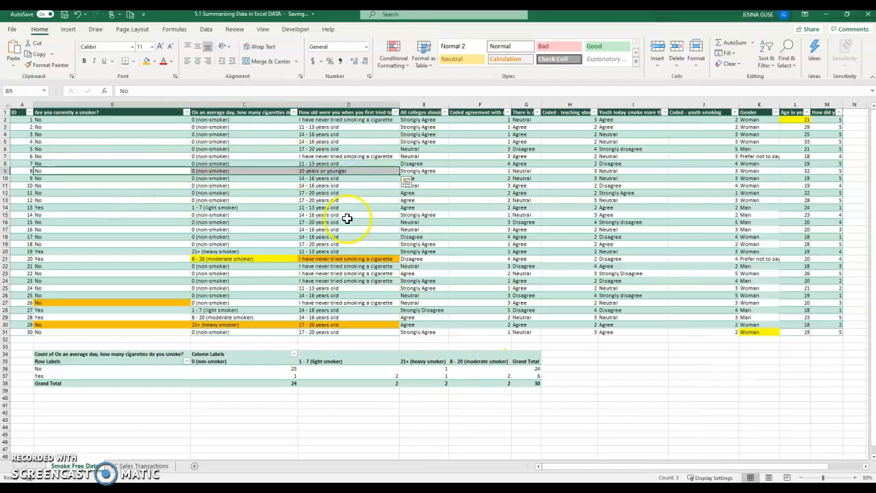
left_click(186, 111)
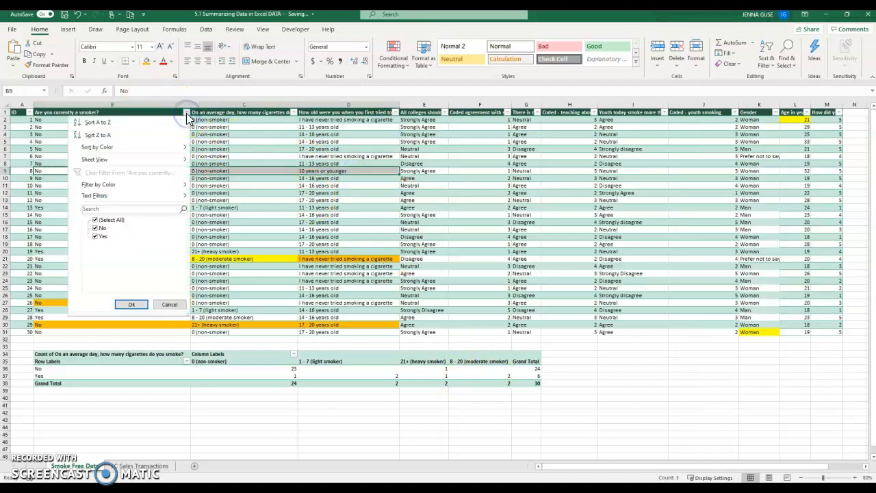
left_click(186, 111)
left_click_drag(69, 354, 536, 384)
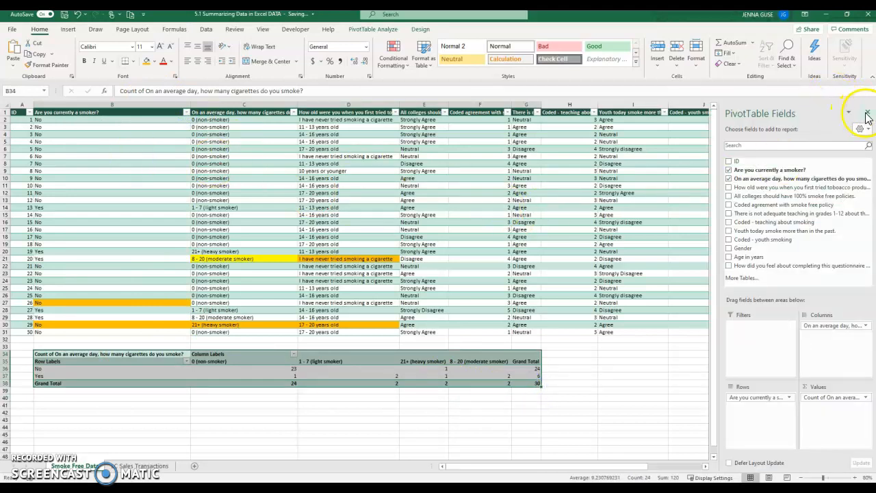
left_click(867, 113)
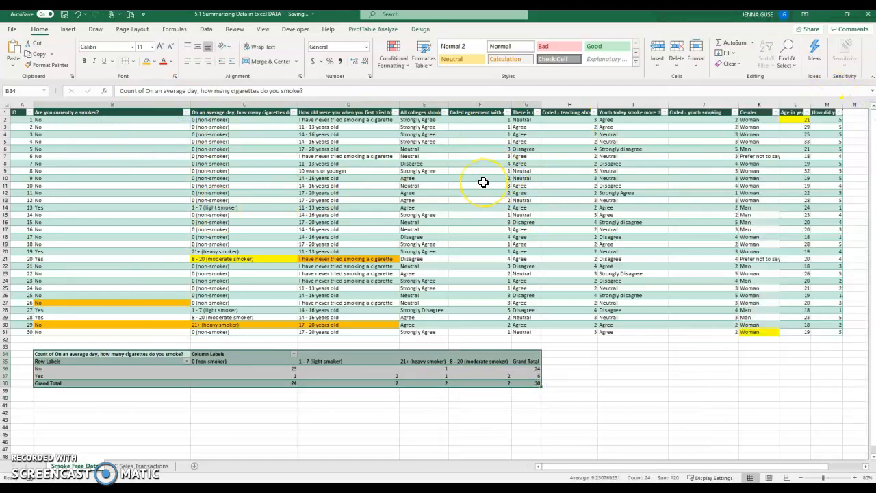
left_click(554, 338)
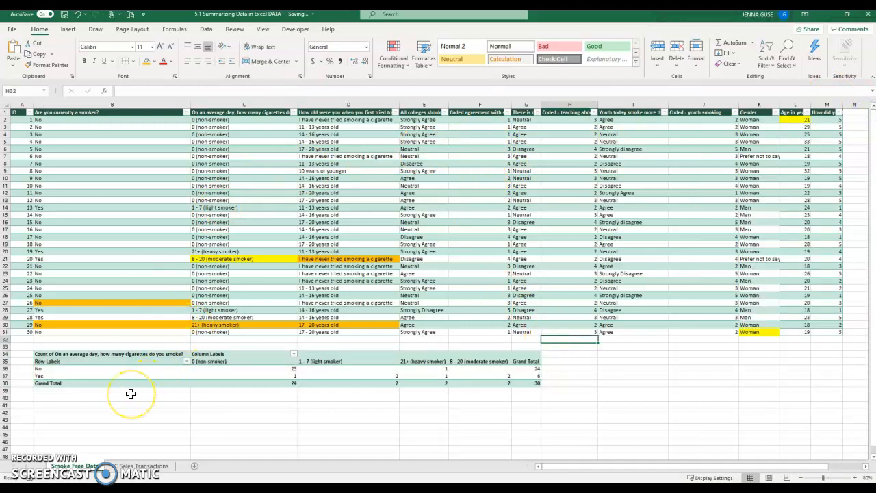